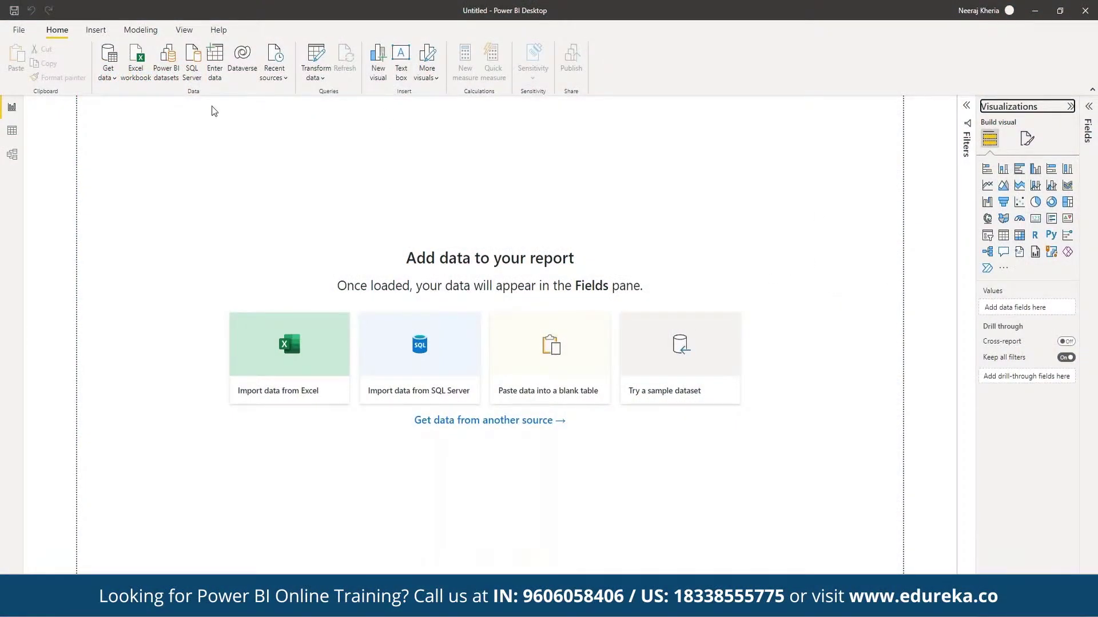
Step: Browse the Get data connector catalogue and choose the File > Excel Workbook source
left_click(111, 80)
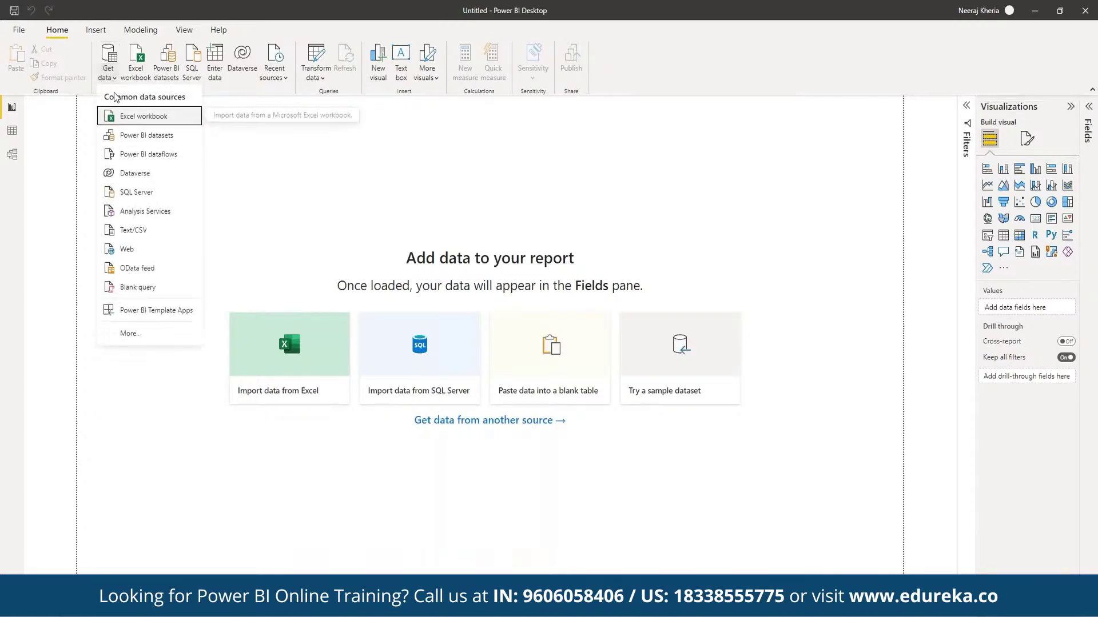
left_click(129, 335)
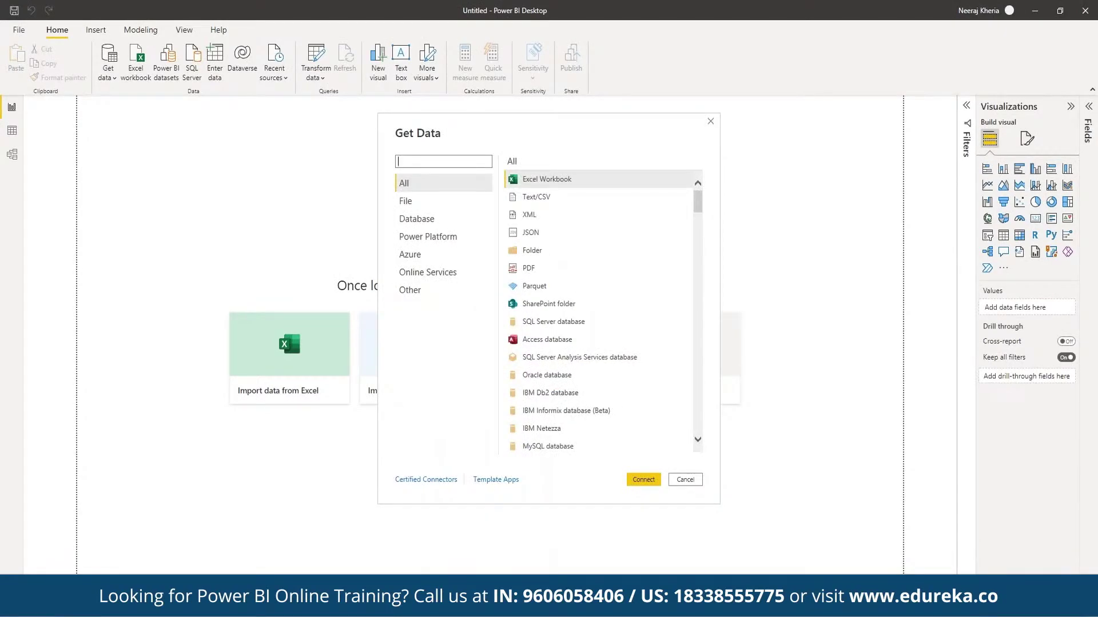
left_click(436, 220)
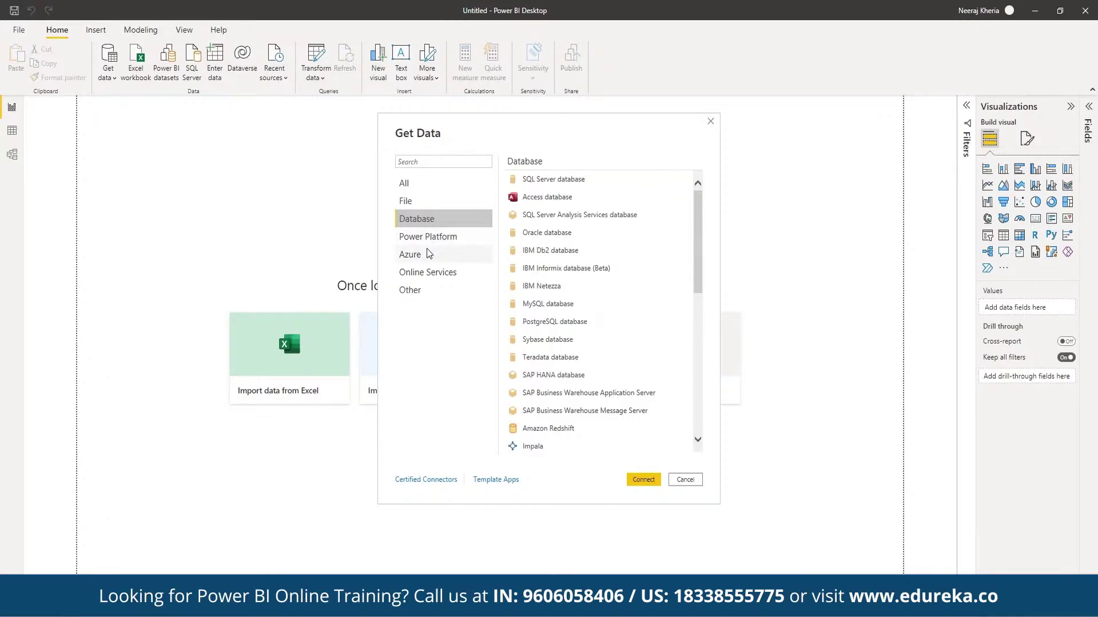
left_click(429, 207)
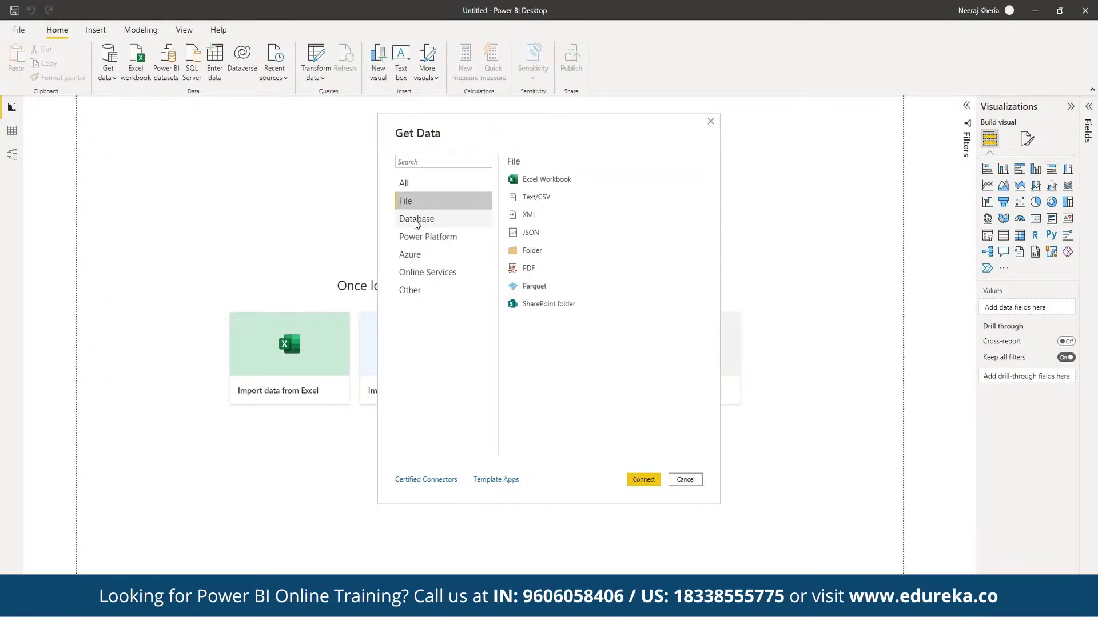
left_click(420, 253)
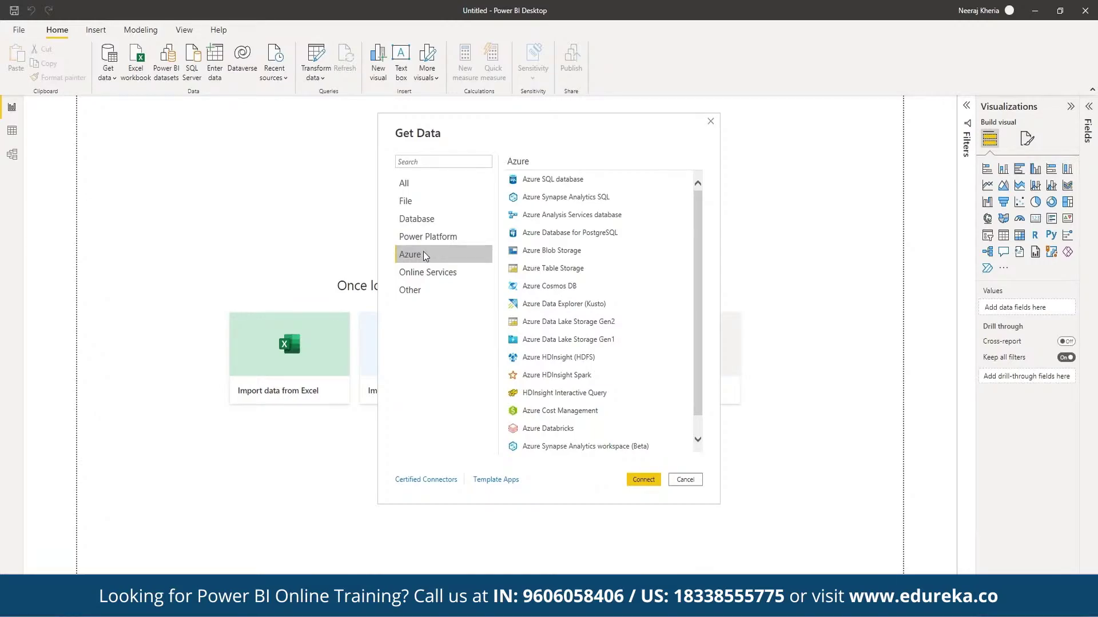
left_click(416, 206)
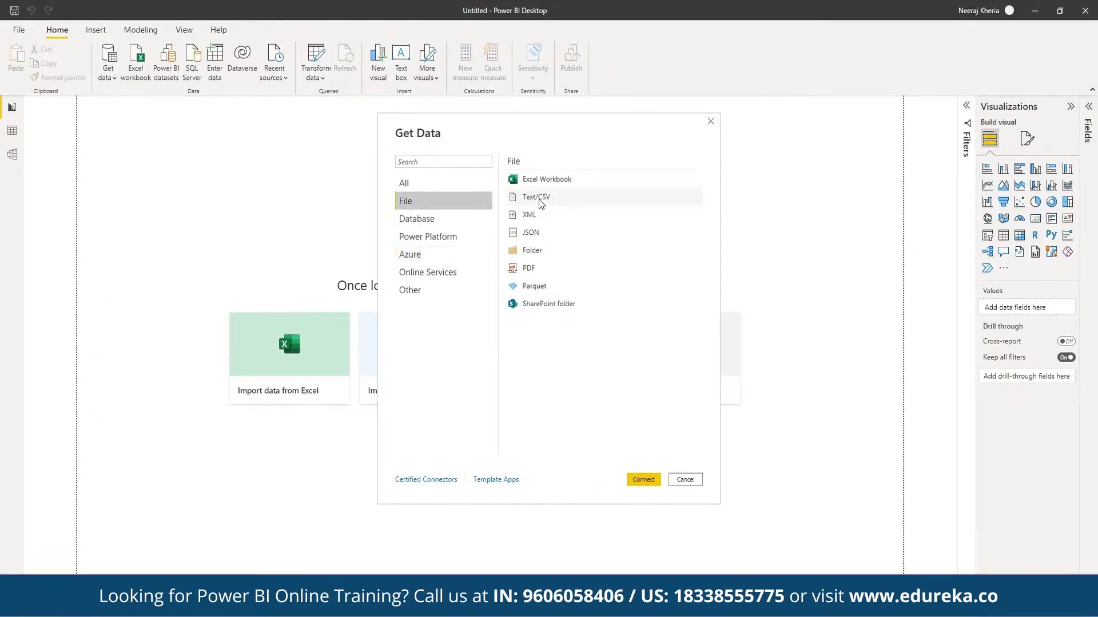
double_click(545, 180)
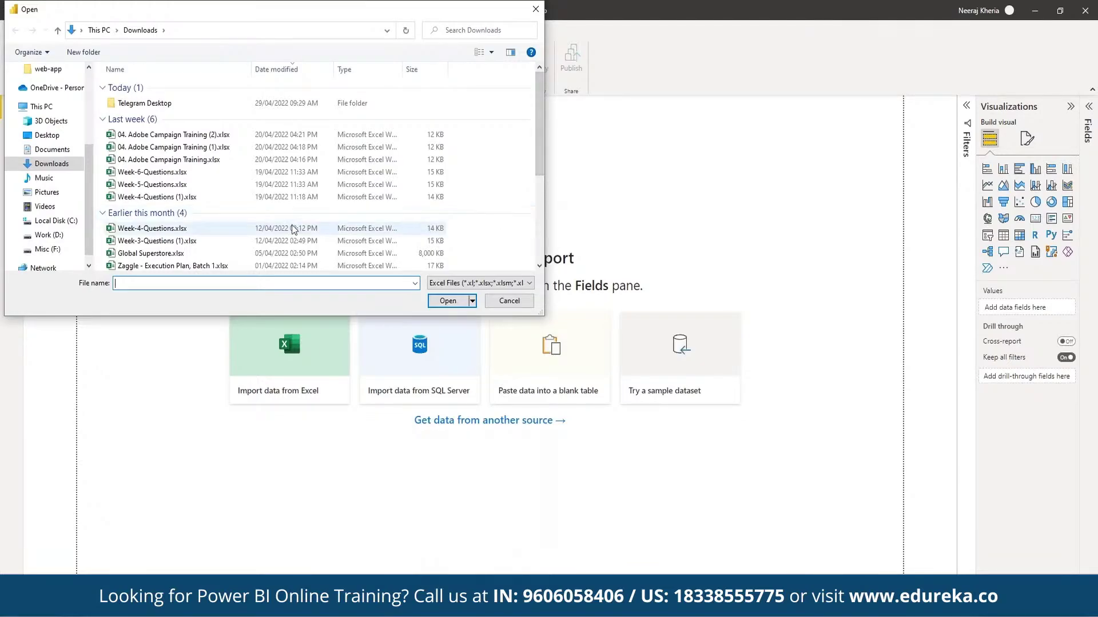
Step: Open Global Superstore.xlsx from the Downloads folder into the Navigator
double_click(273, 254)
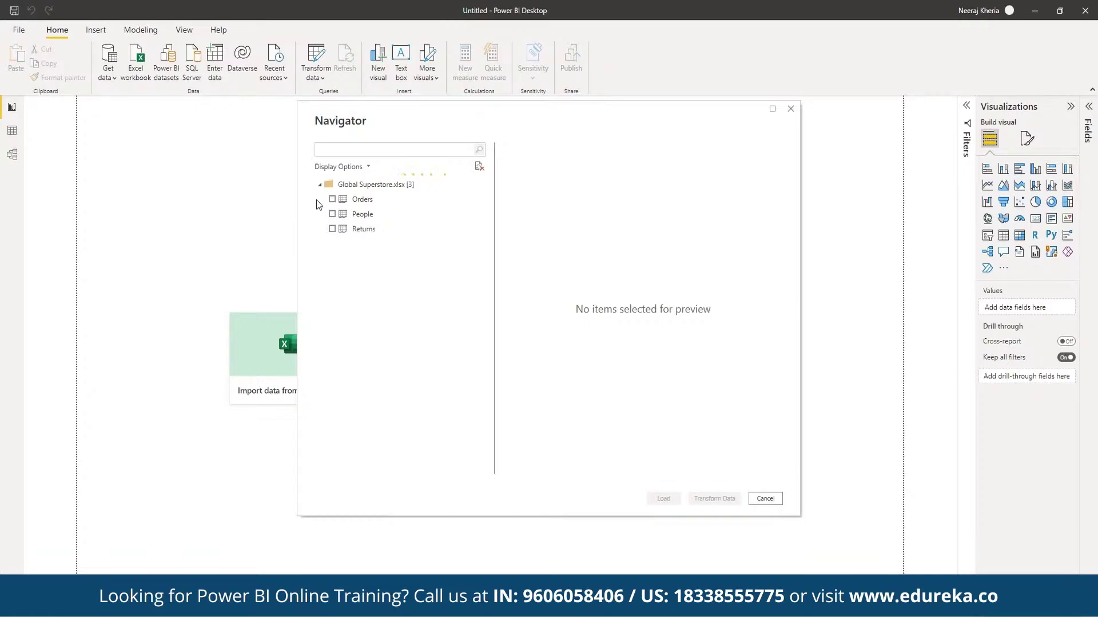
Step: Tick the Orders, People and Returns sheets and load them into the report
left_click(331, 200)
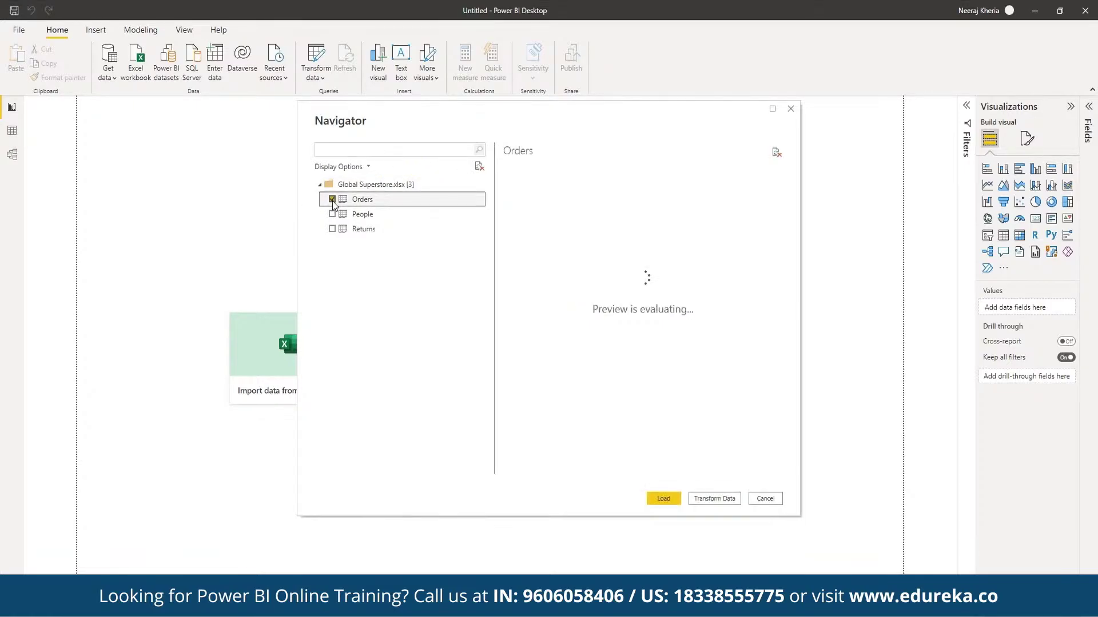
left_click(332, 214)
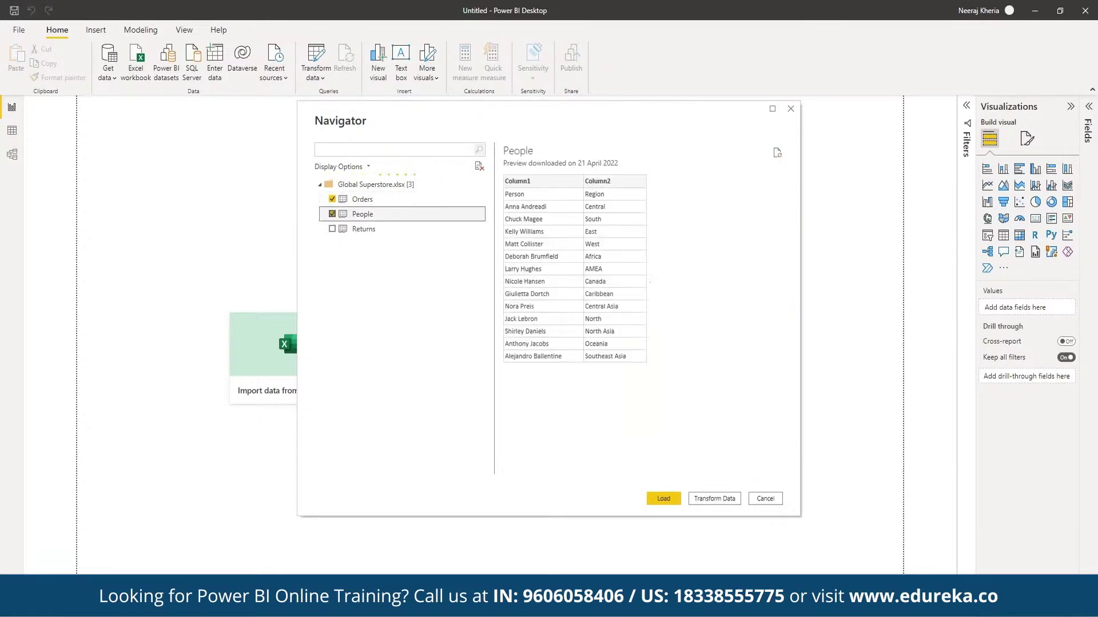
left_click(332, 230)
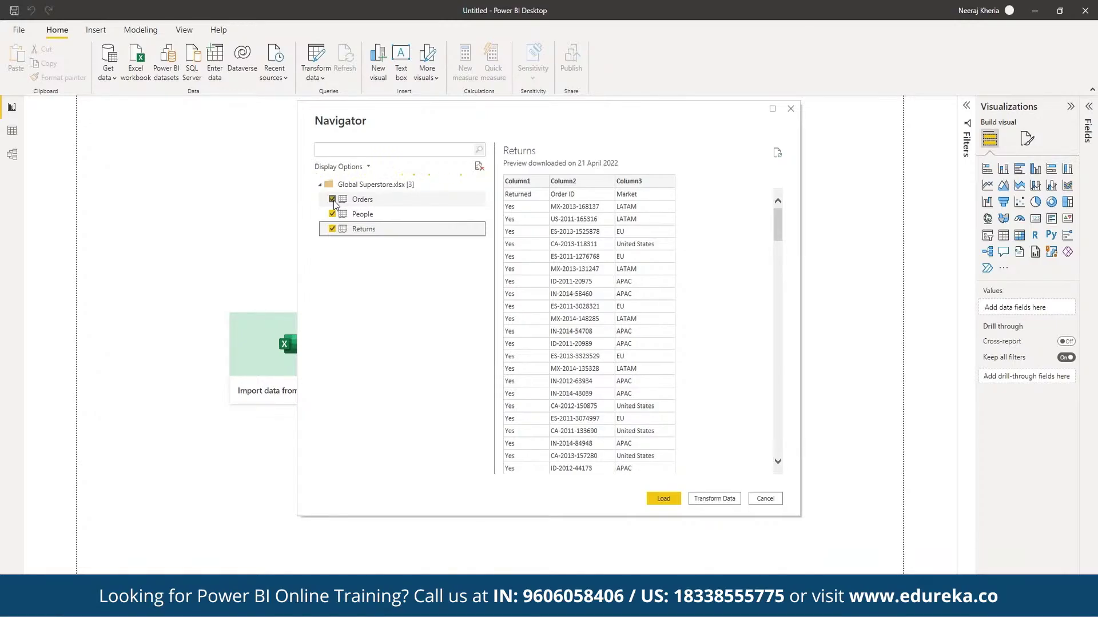
left_click(655, 499)
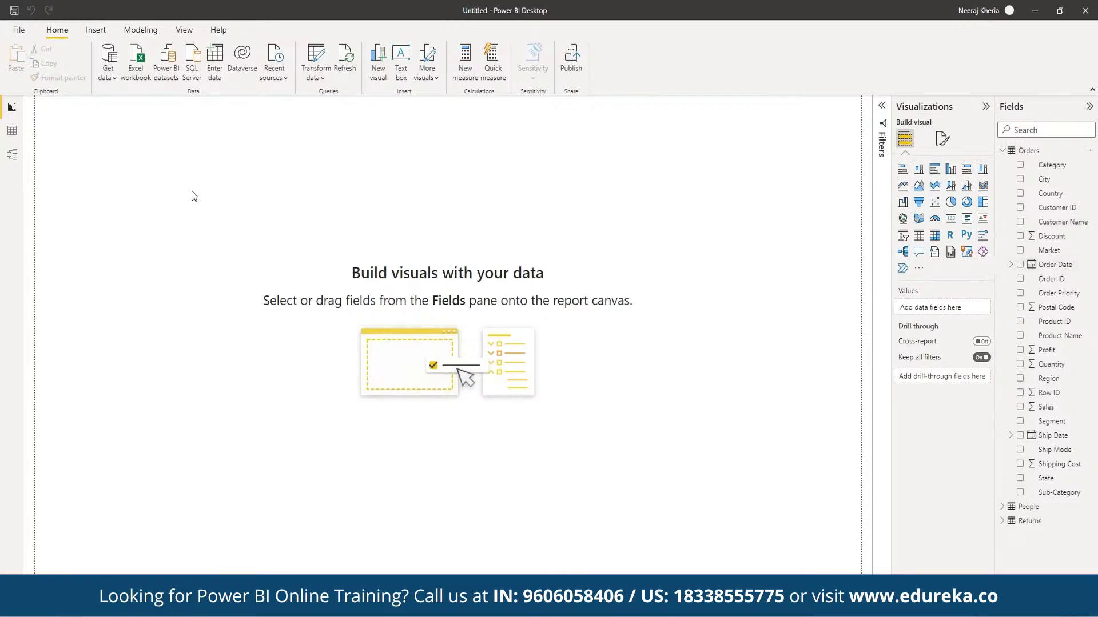
left_click(12, 132)
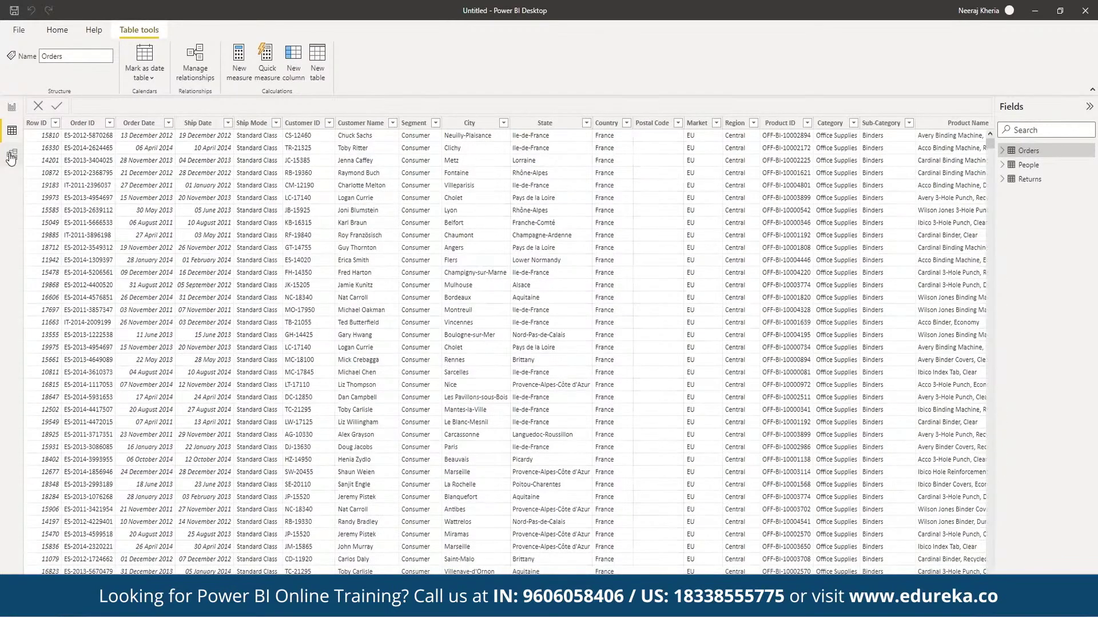
left_click(10, 156)
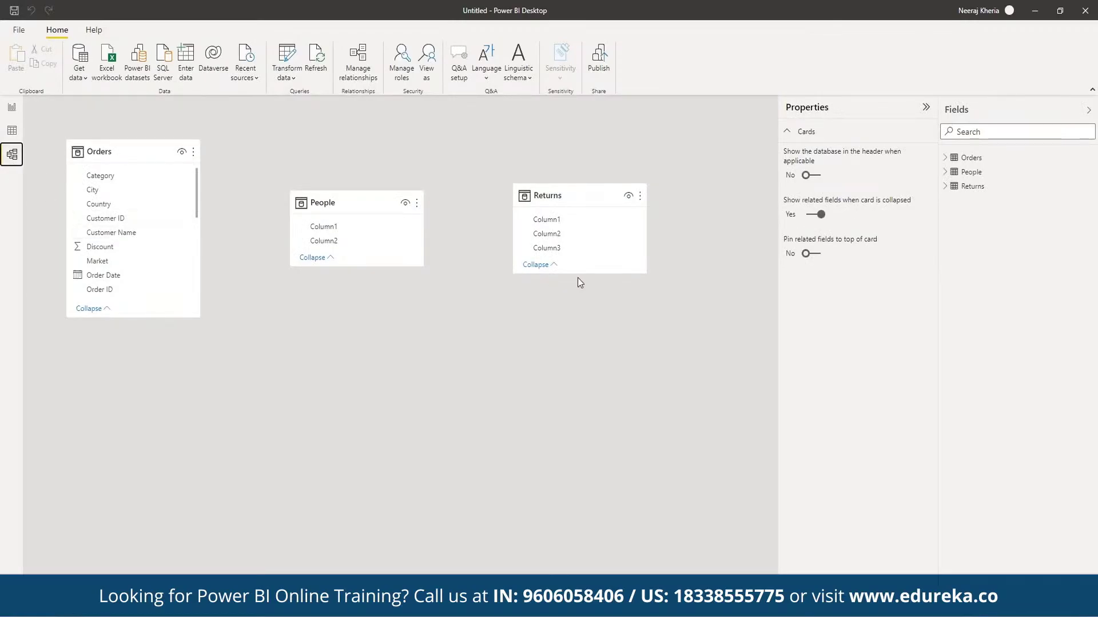
left_click(12, 106)
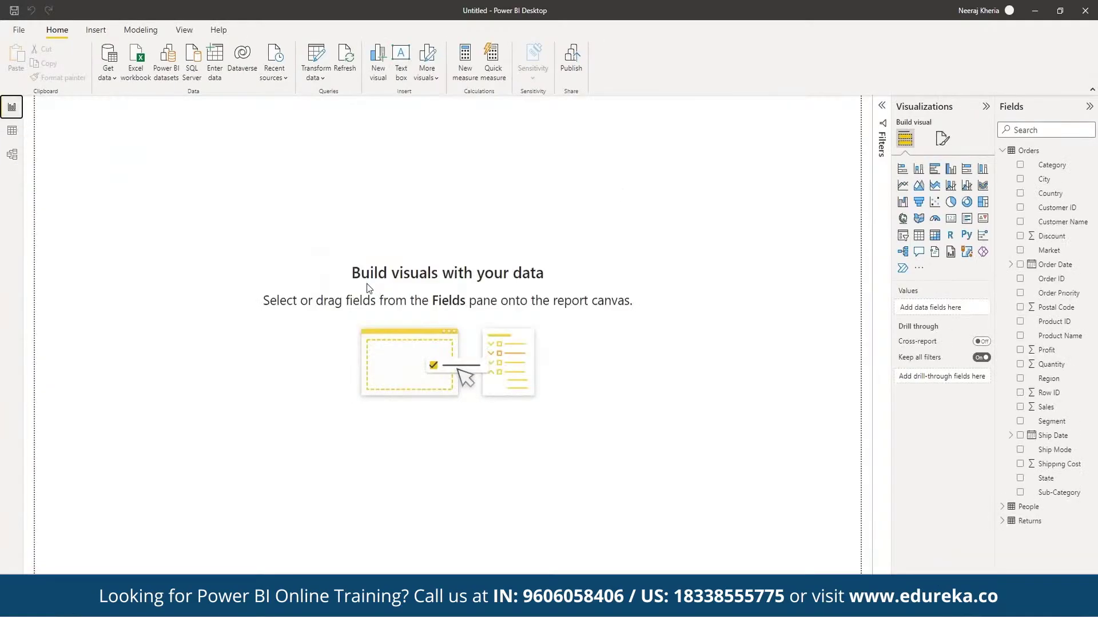
Step: Build a column chart of Profit by Order Date year, expanding the Date Hierarchy
left_click(1021, 351)
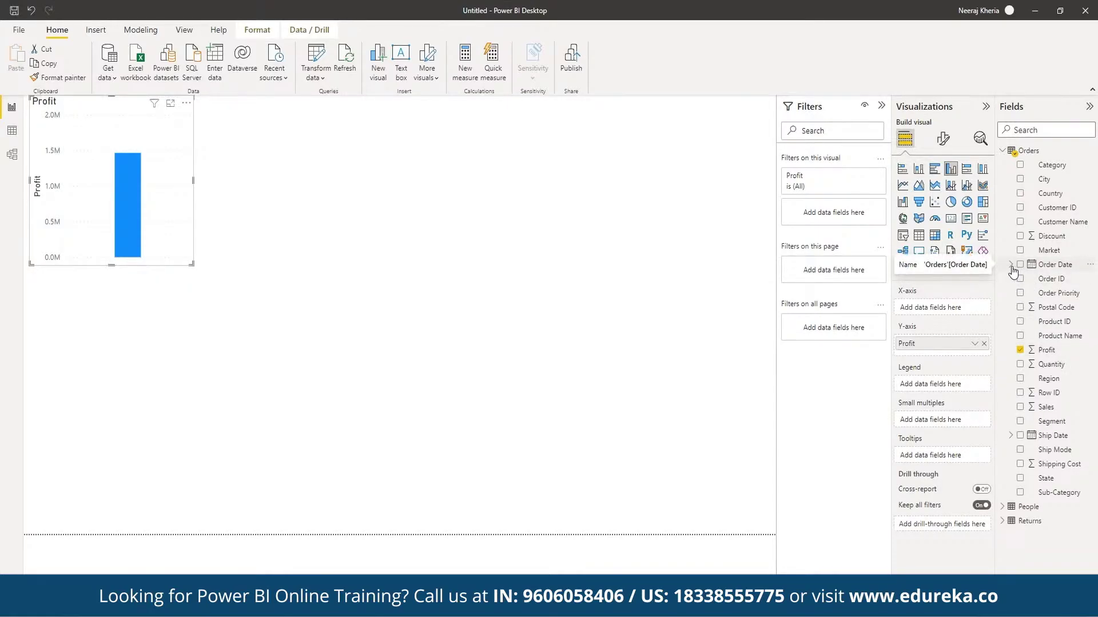
left_click(1011, 266)
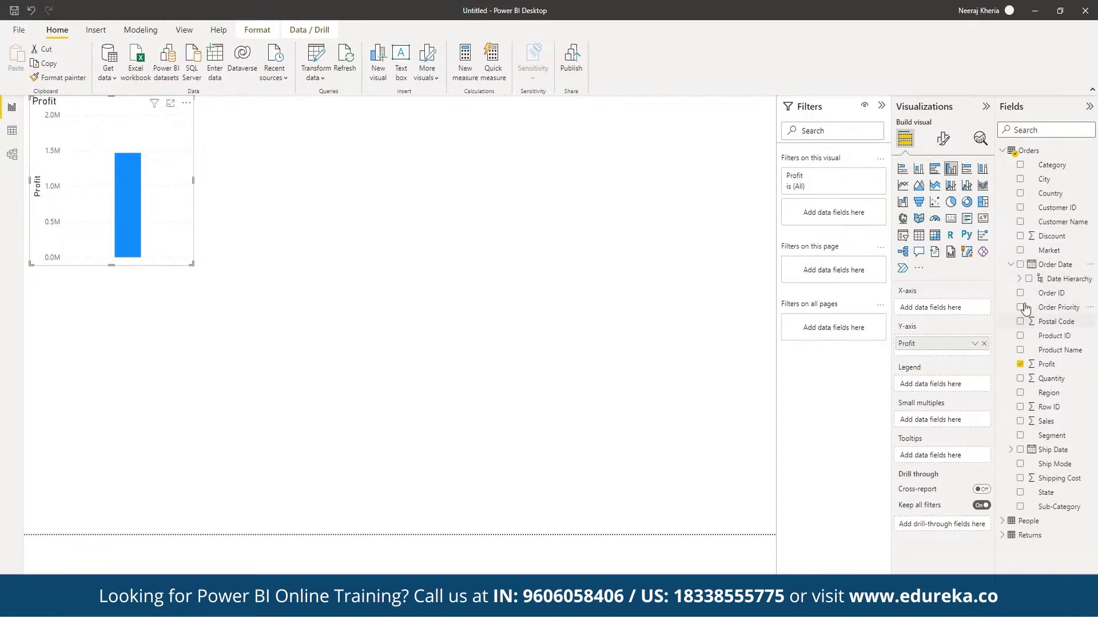
left_click(1020, 265)
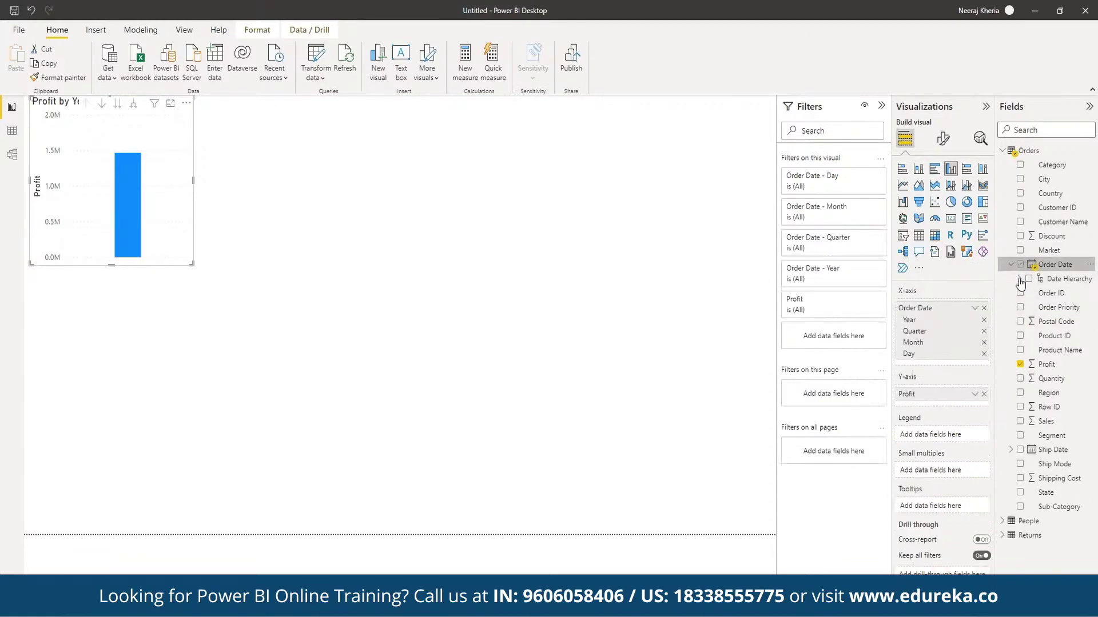
left_click(1019, 280)
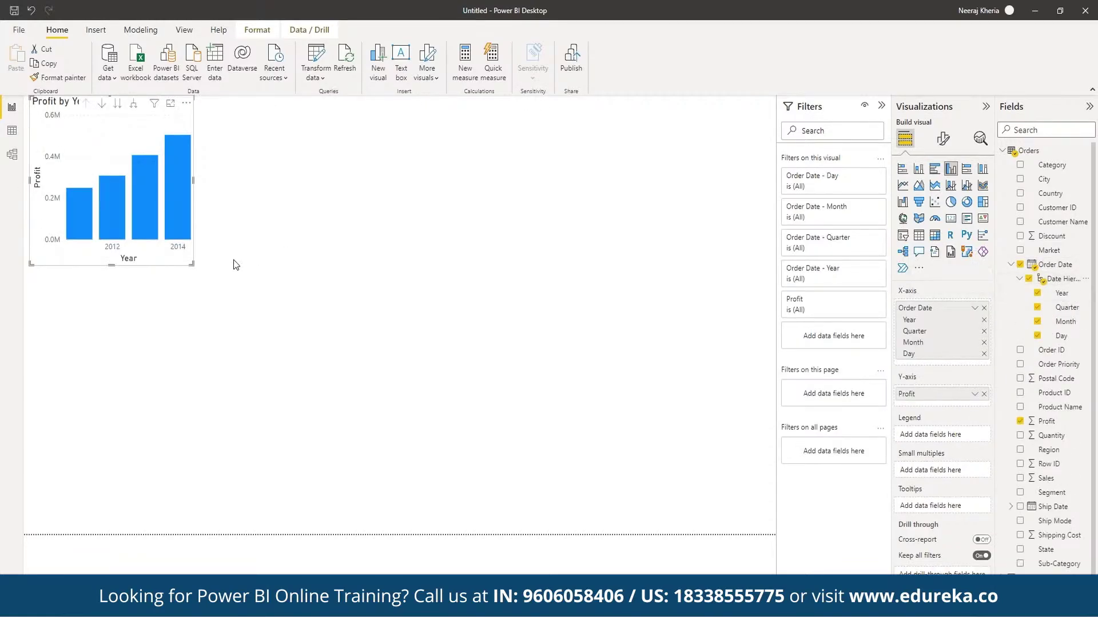
Step: Drag the Profit by Year chart's corner to enlarge it, then deselect it
left_click_drag(191, 265, 221, 282)
left_click_drag(309, 320, 461, 422)
left_click(472, 429)
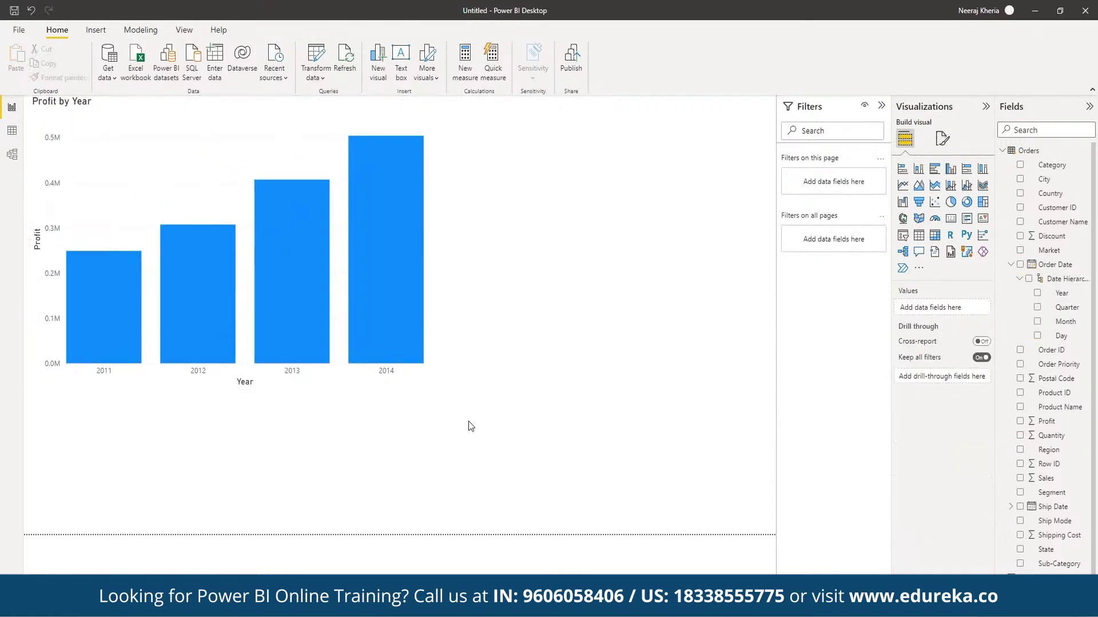
mouse_move(130, 290)
Step: Drop Year and Quarter from the axis so profit shows January through December
left_click(372, 218)
left_click(277, 134)
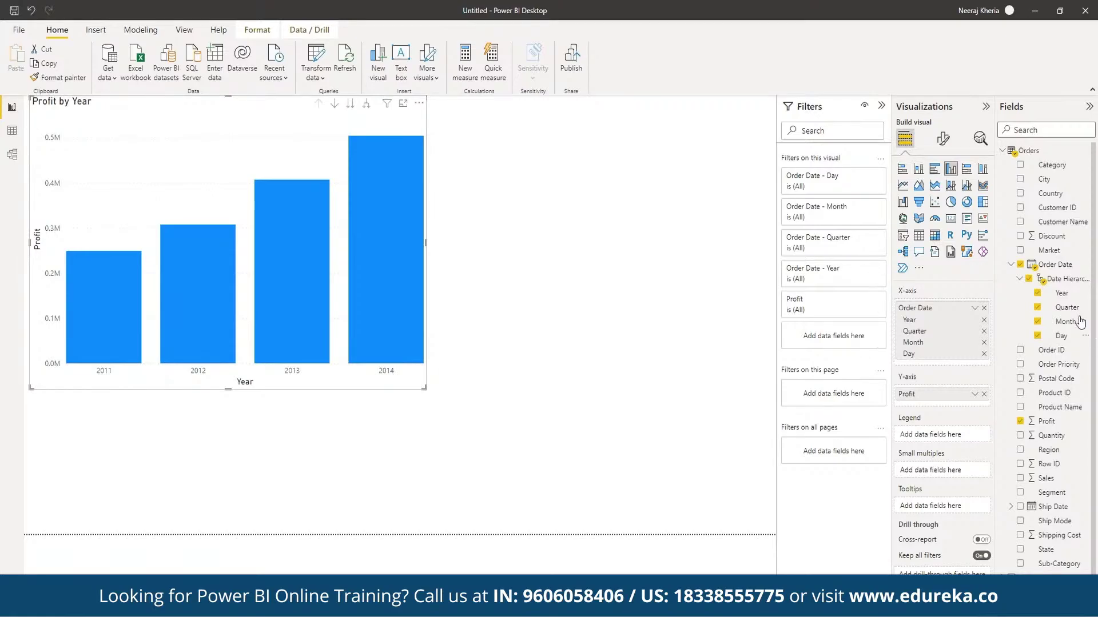
left_click(1038, 294)
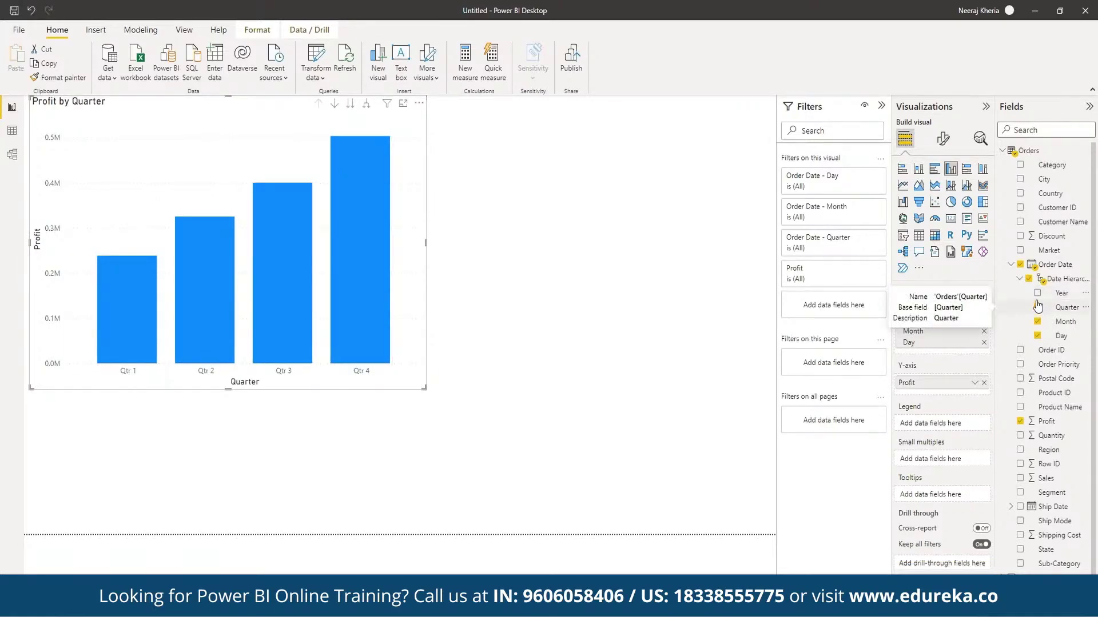
mouse_move(255, 289)
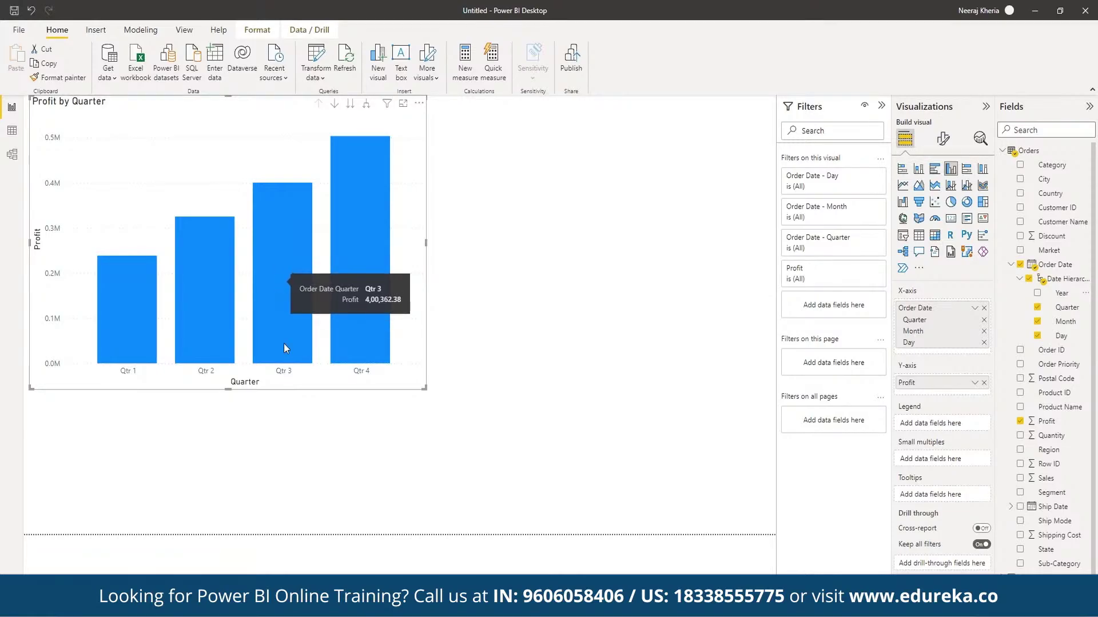
left_click(1038, 309)
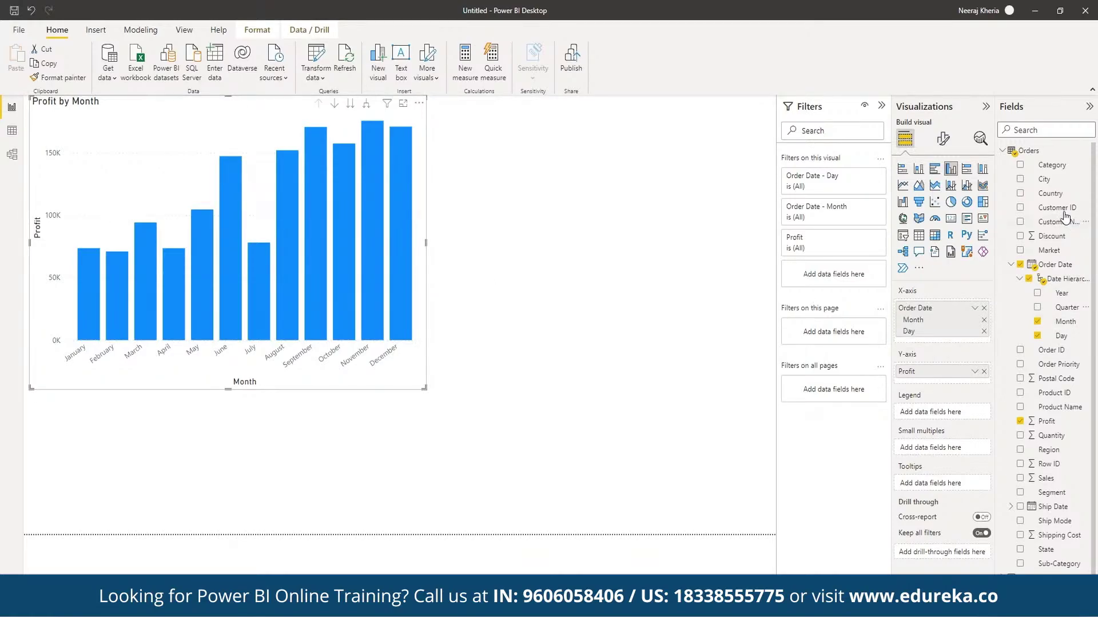
Step: Convert the Profit by Month chart to a wider line chart, keeping Year off the axis
left_click(903, 186)
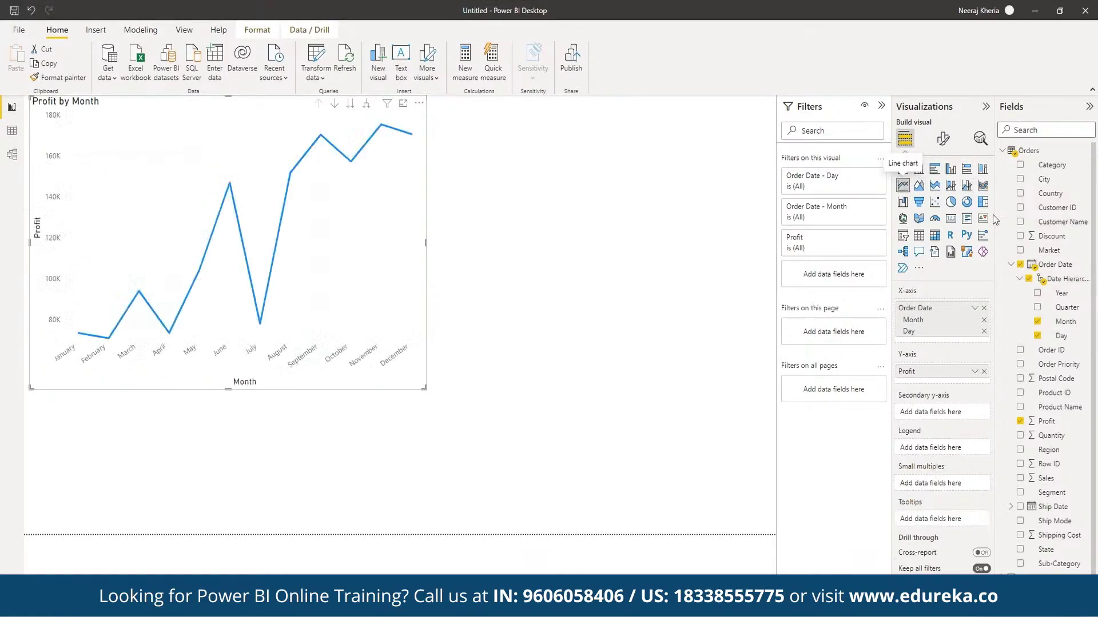
left_click_drag(426, 388, 474, 382)
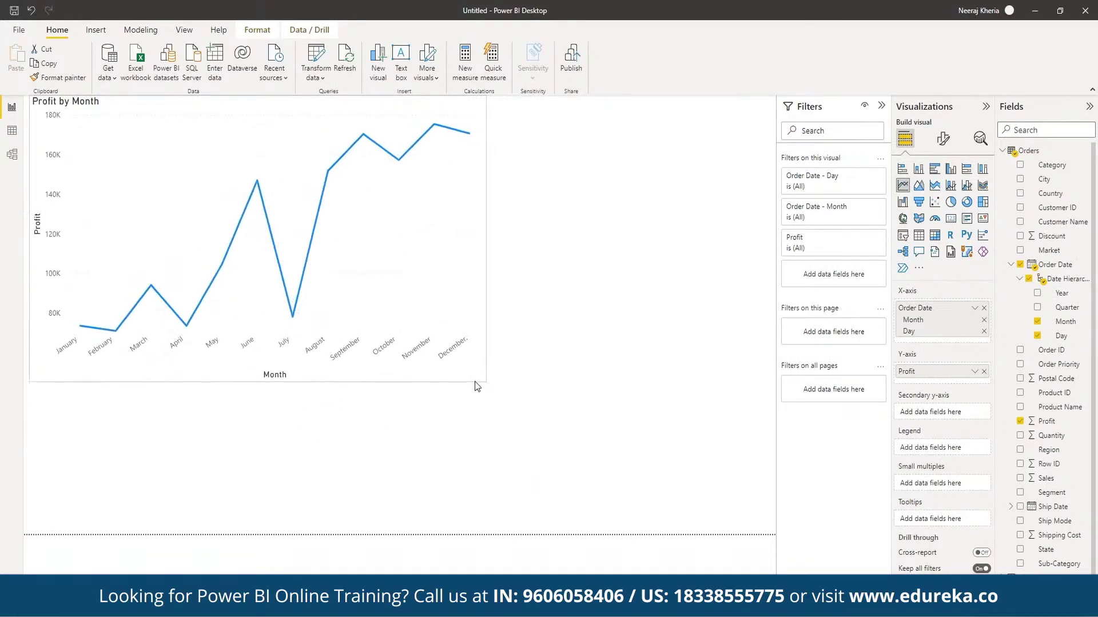
left_click(1038, 293)
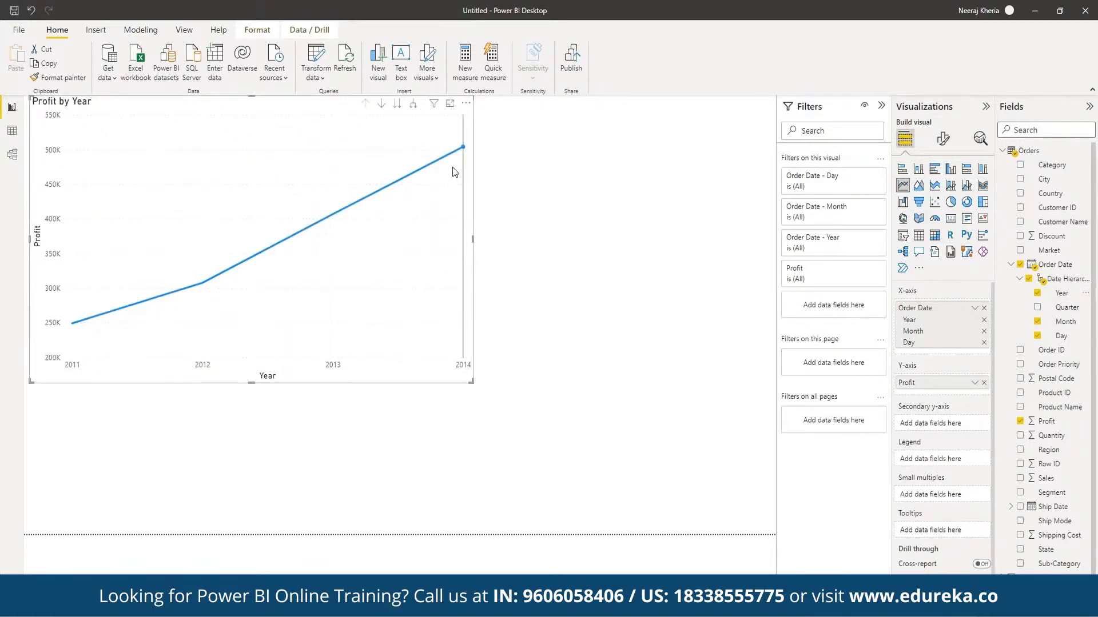
left_click(1037, 293)
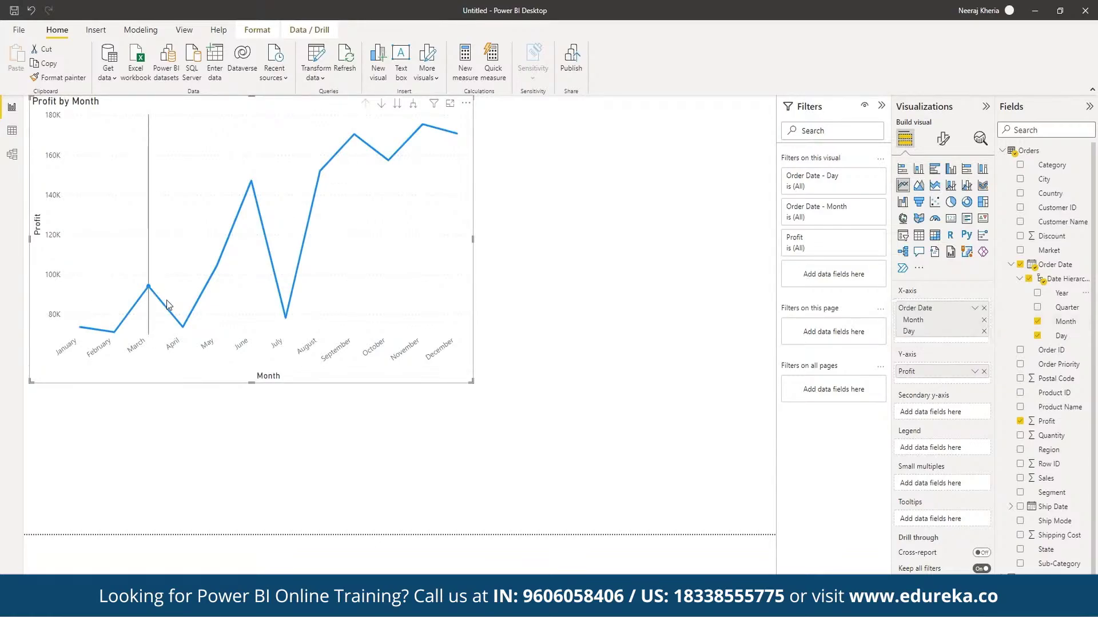
mouse_move(386, 162)
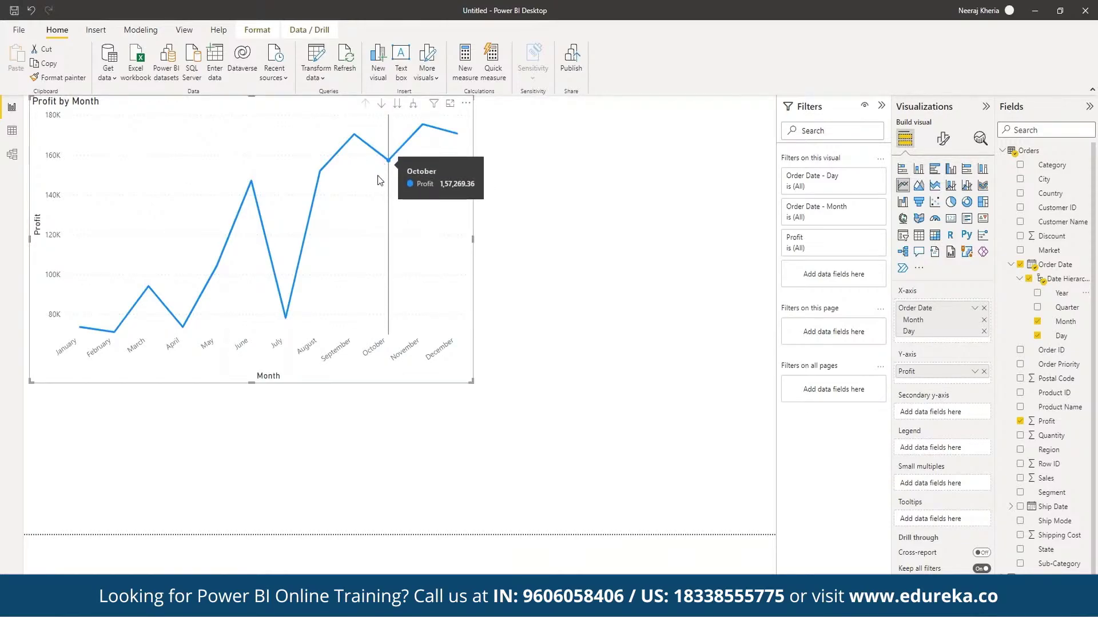
mouse_move(81, 329)
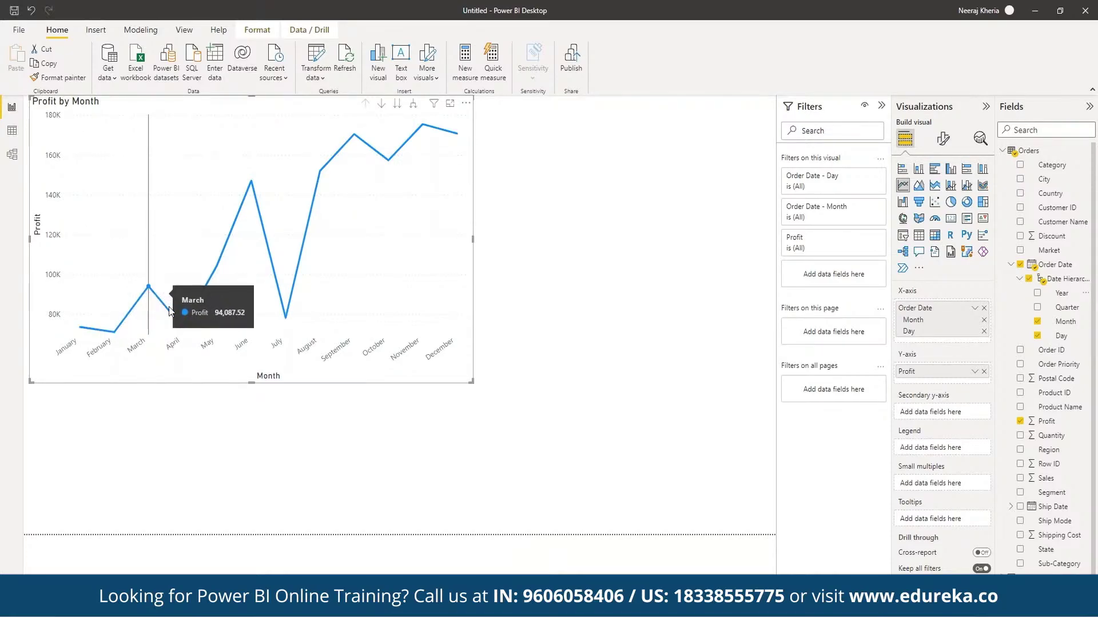
mouse_move(189, 330)
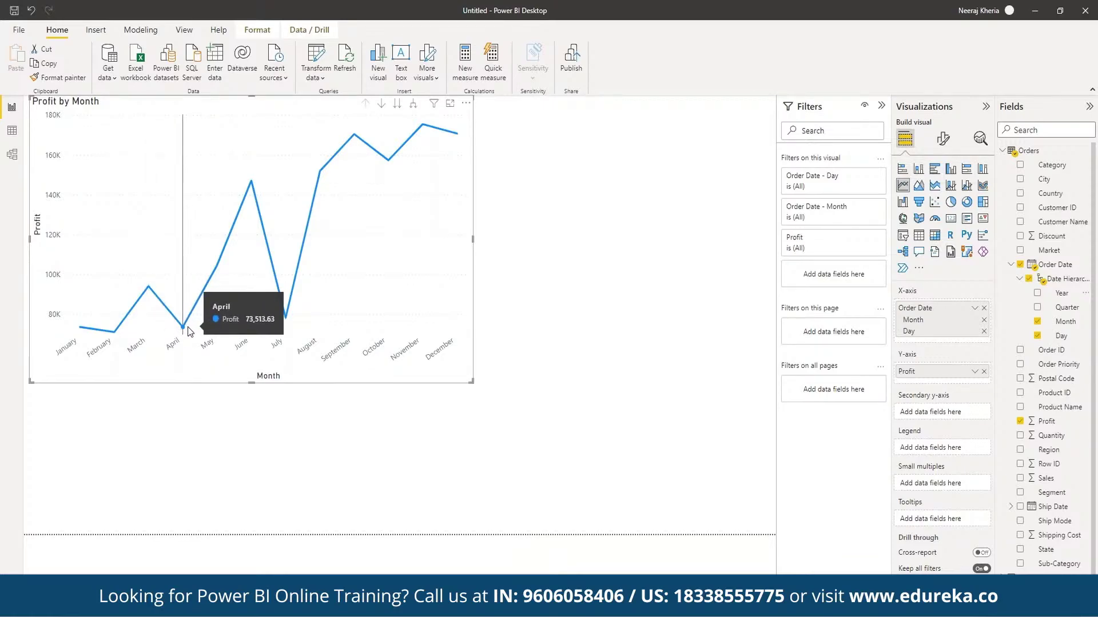
mouse_move(254, 215)
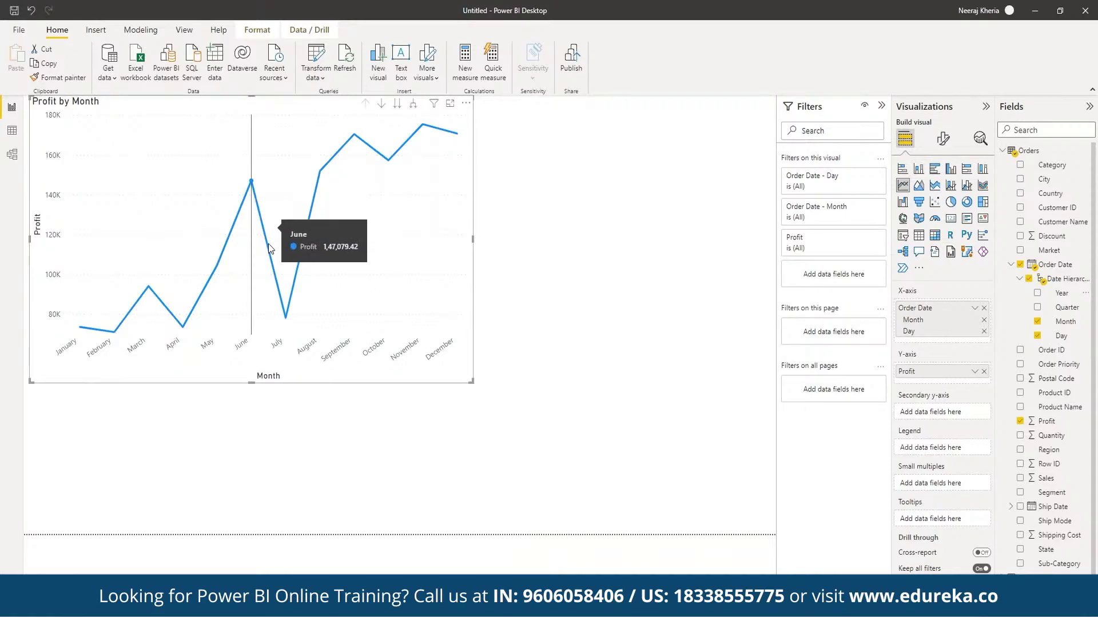
mouse_move(281, 327)
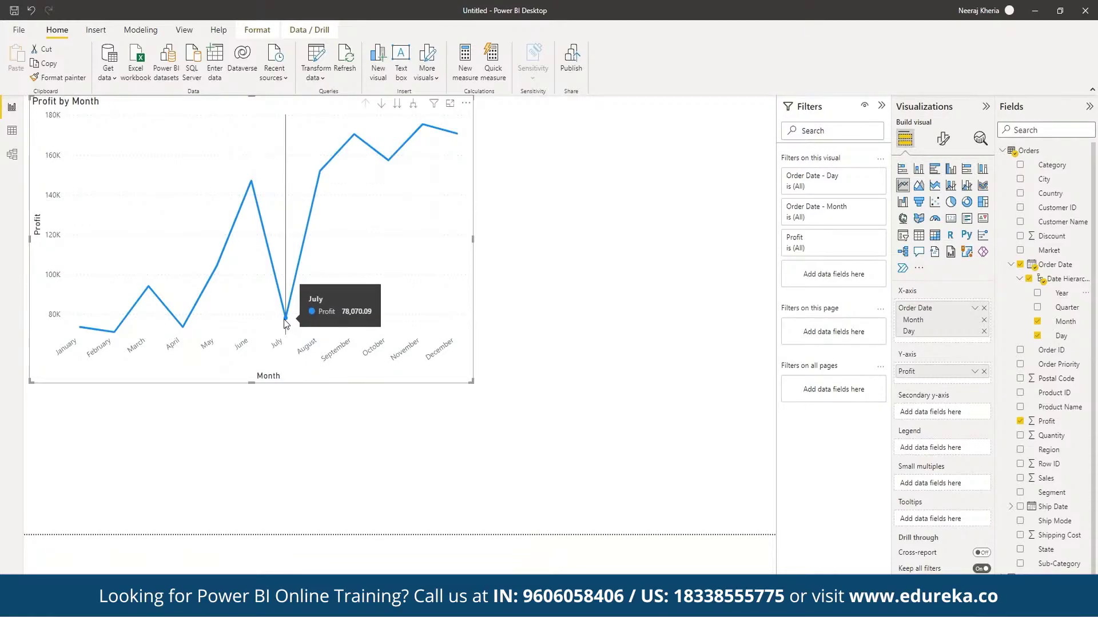
mouse_move(319, 167)
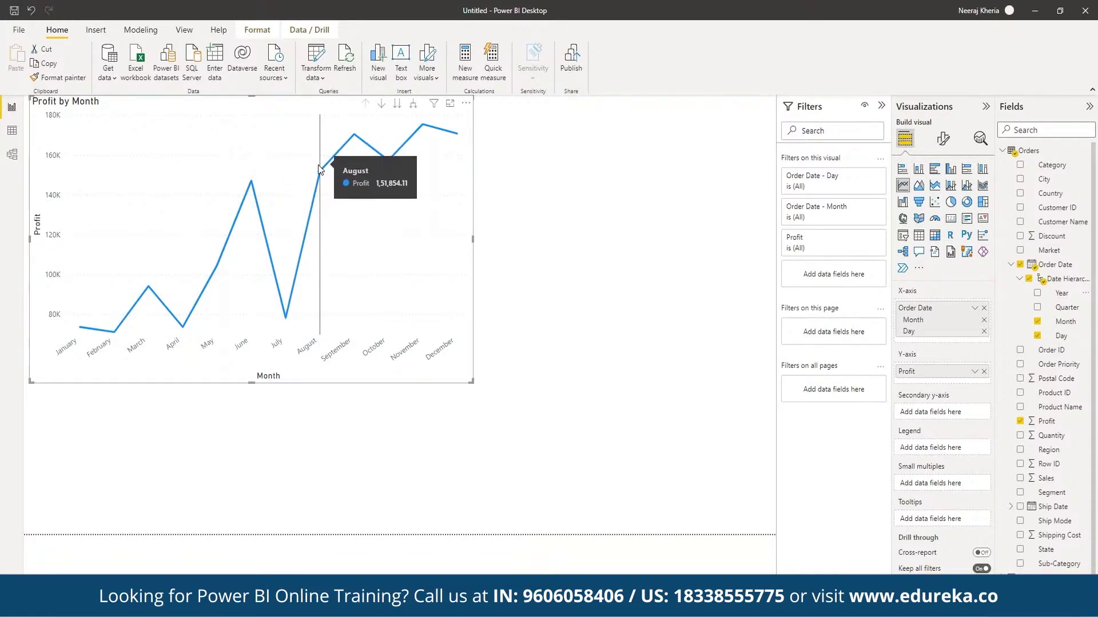
mouse_move(350, 140)
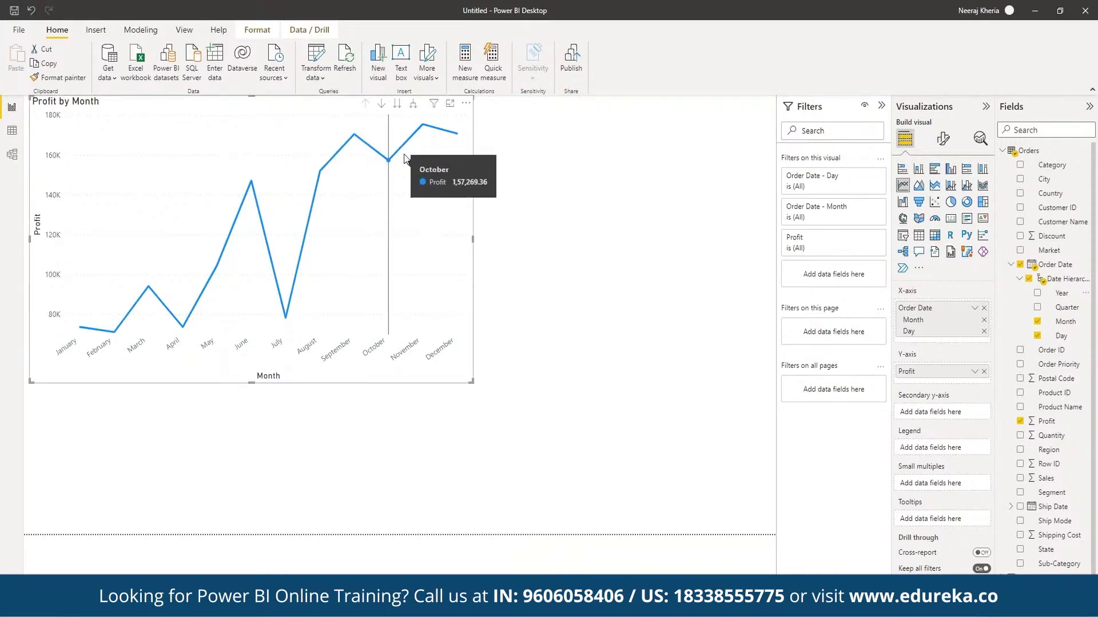
mouse_move(422, 129)
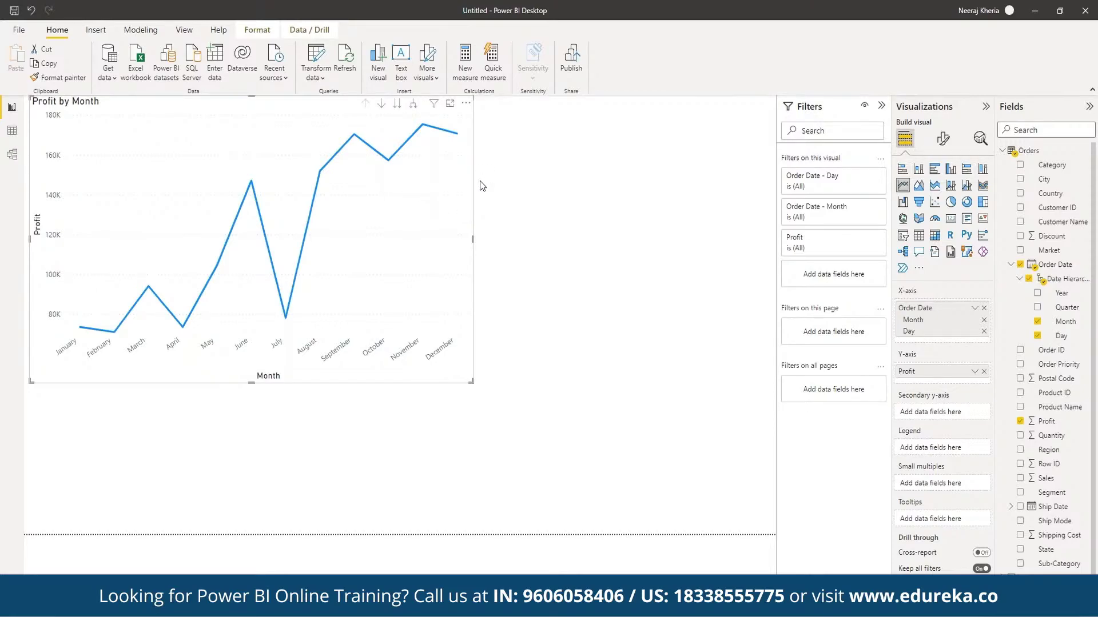
Step: Put Order Date's Year in the Legend to draw separate 2011–2014 profit lines
left_click_drag(1061, 292, 963, 450)
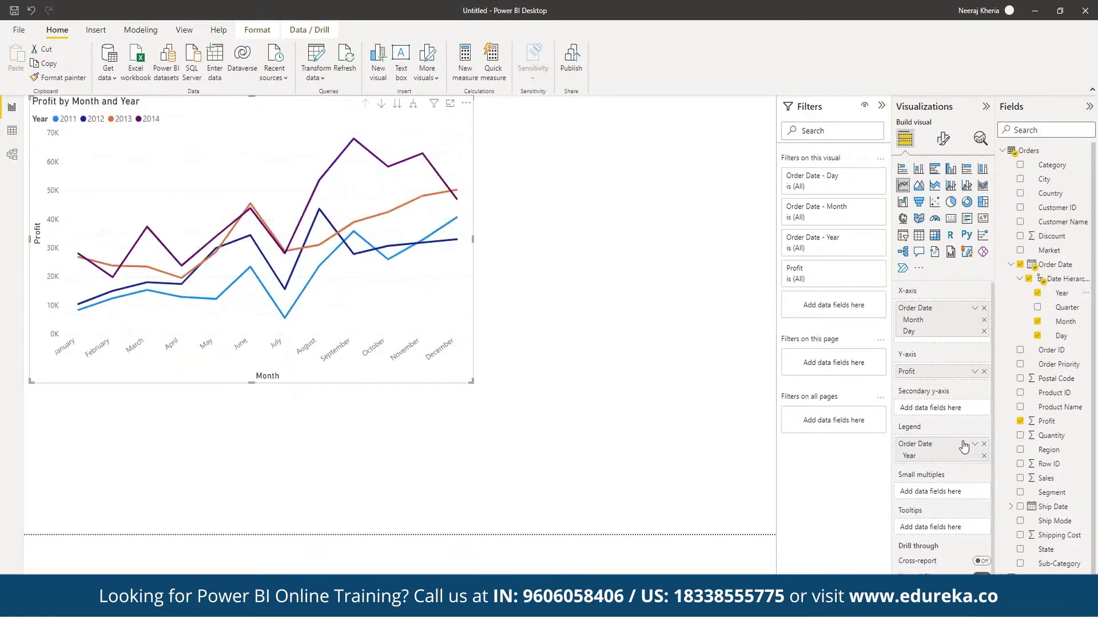